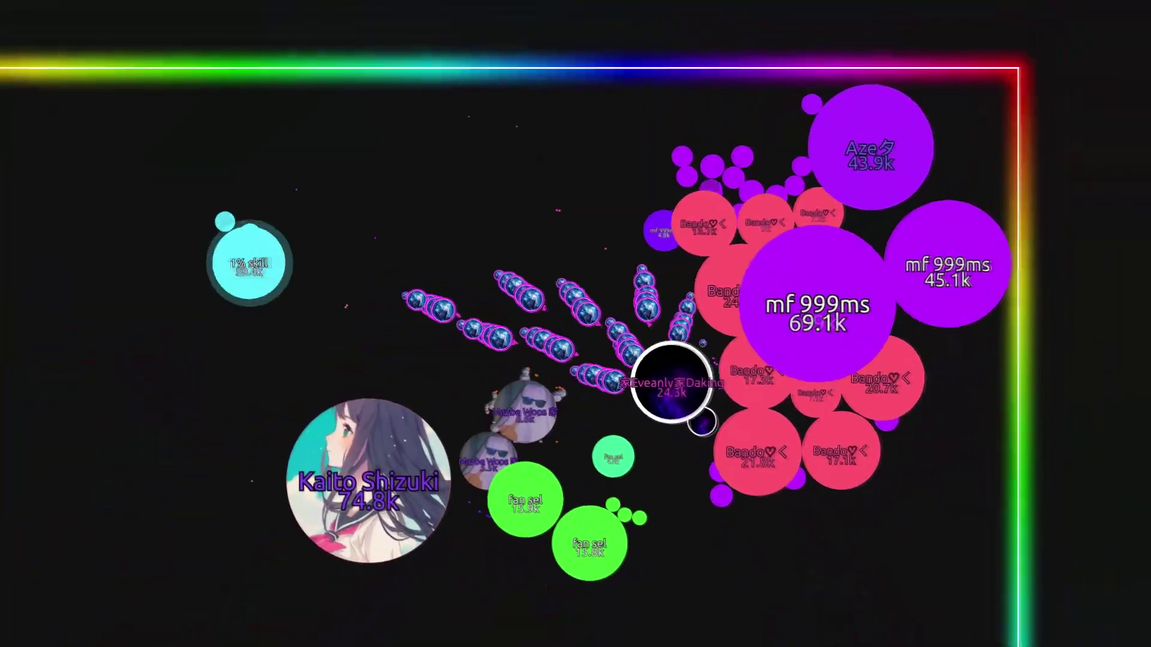
key("space")
key("space")
key("space")
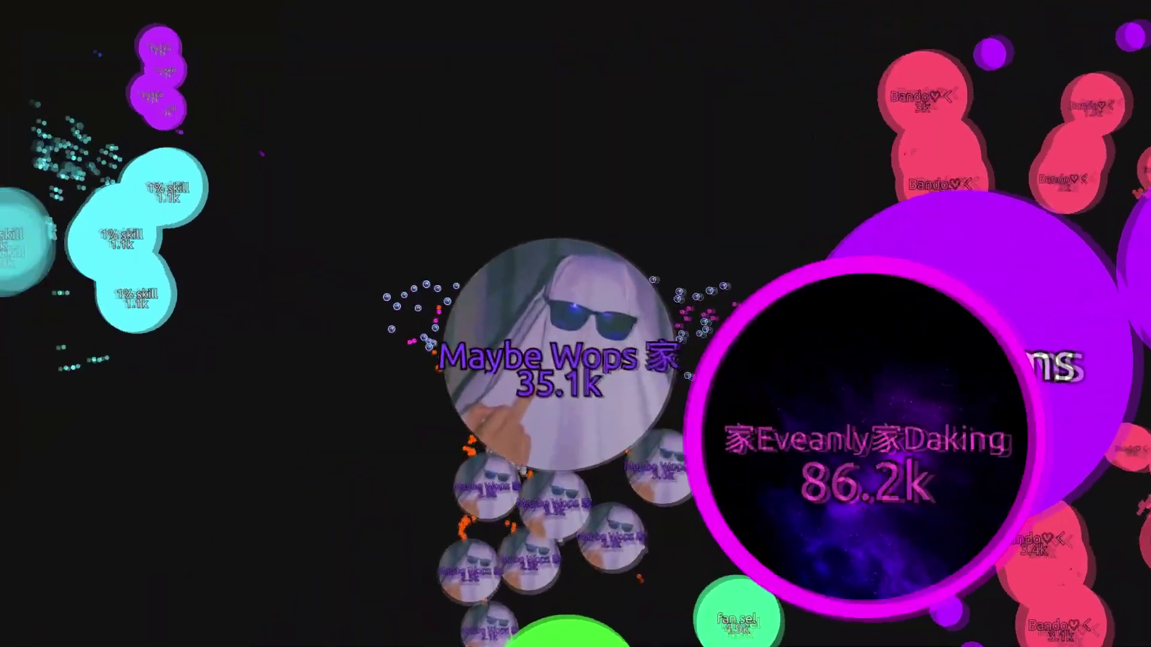